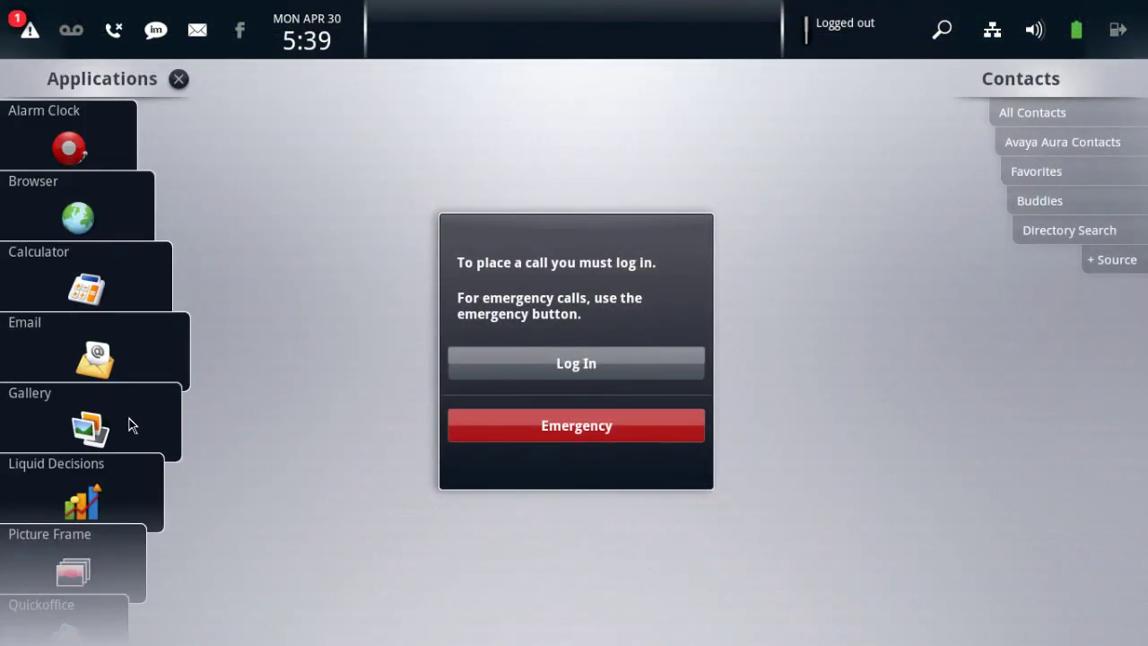
- Go from the Applications list into Settings and reach the Delete All Data screen
left_click_drag(130, 484, 143, 208)
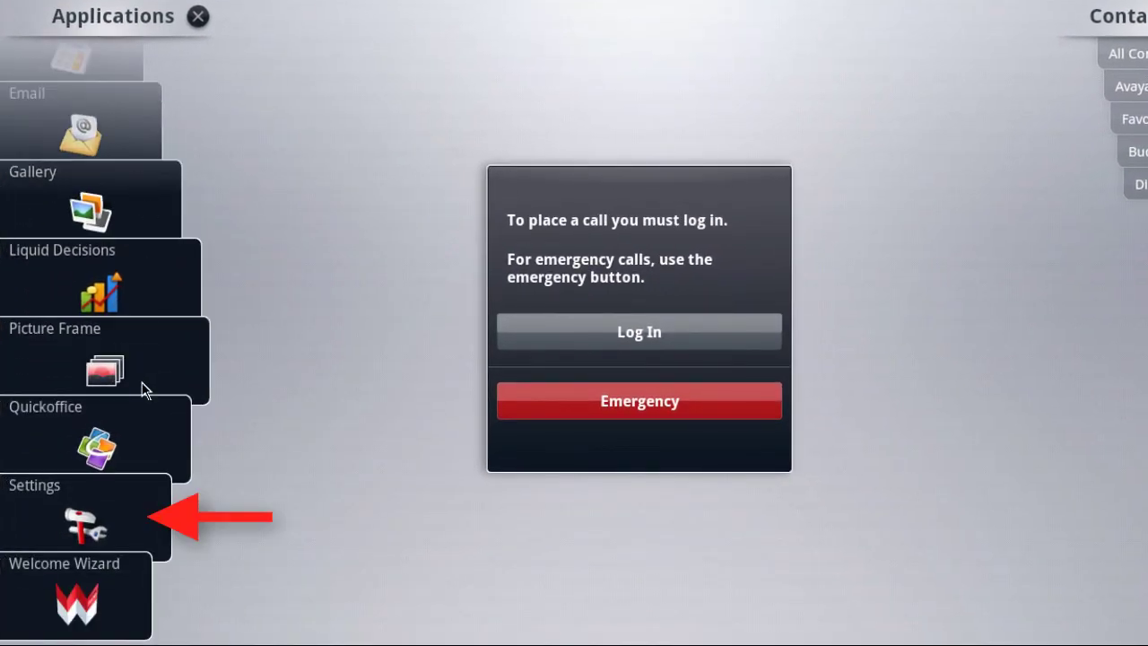
left_click(142, 512)
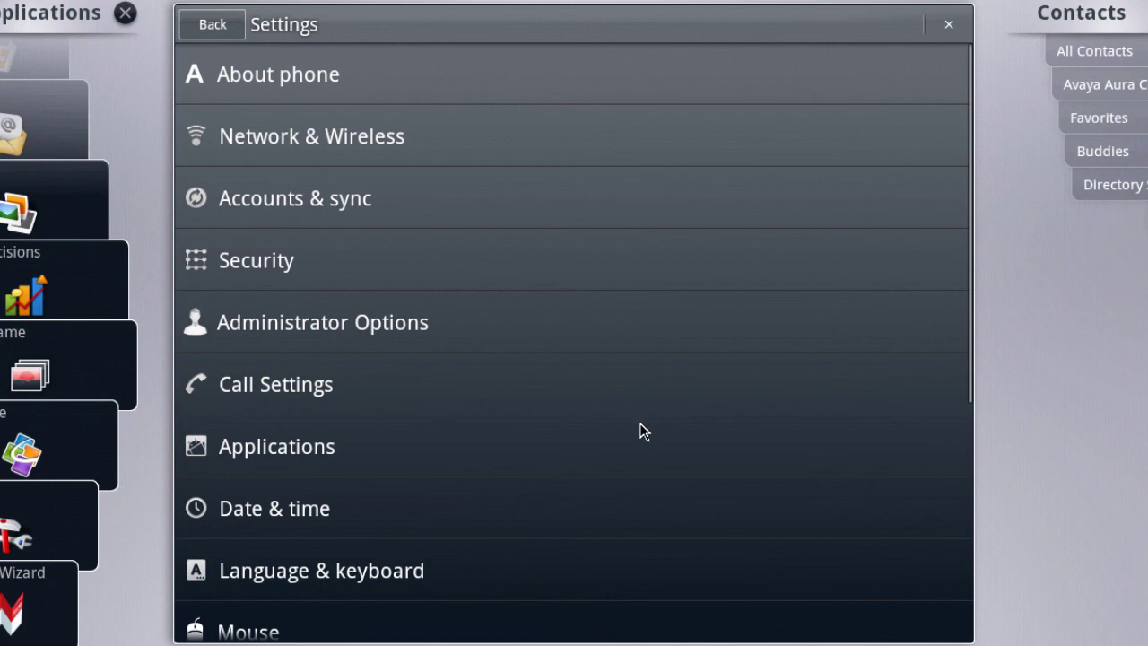
left_click_drag(635, 430, 642, 2)
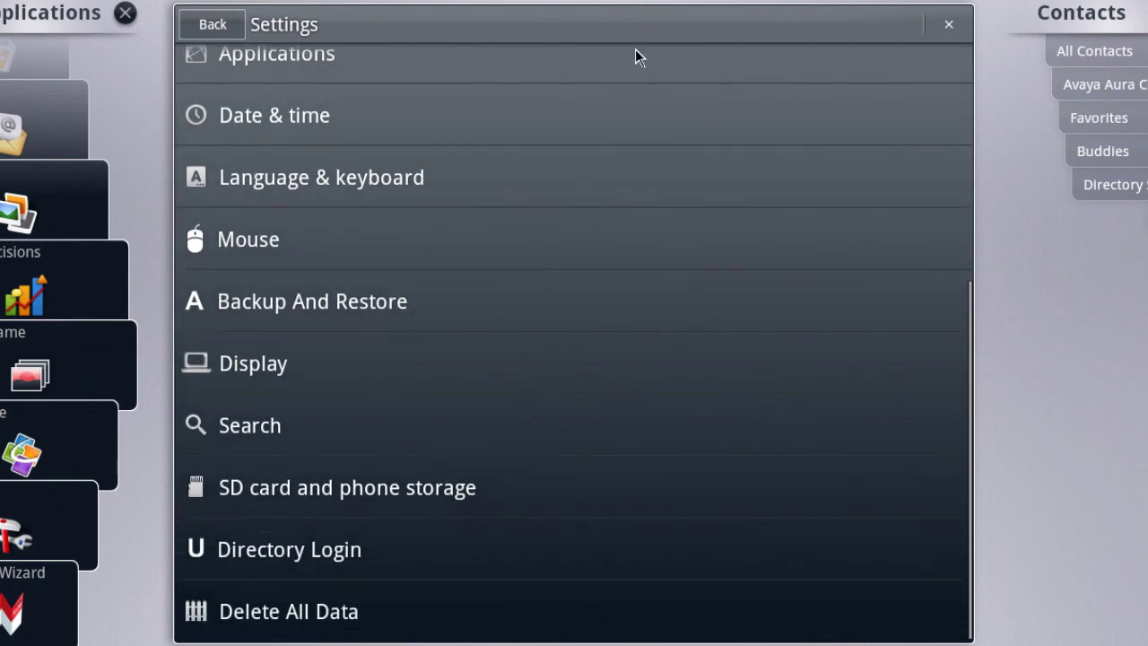
left_click(615, 607)
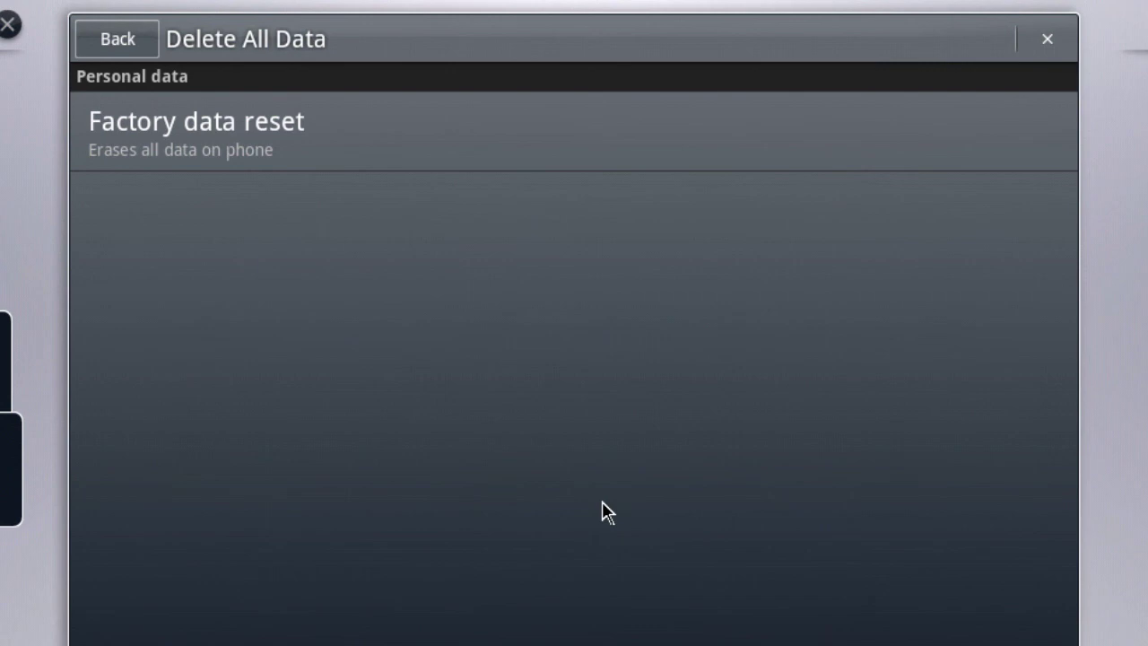
- Choose Factory data reset, then Reset phone to reach the final erase confirmation
left_click(613, 144)
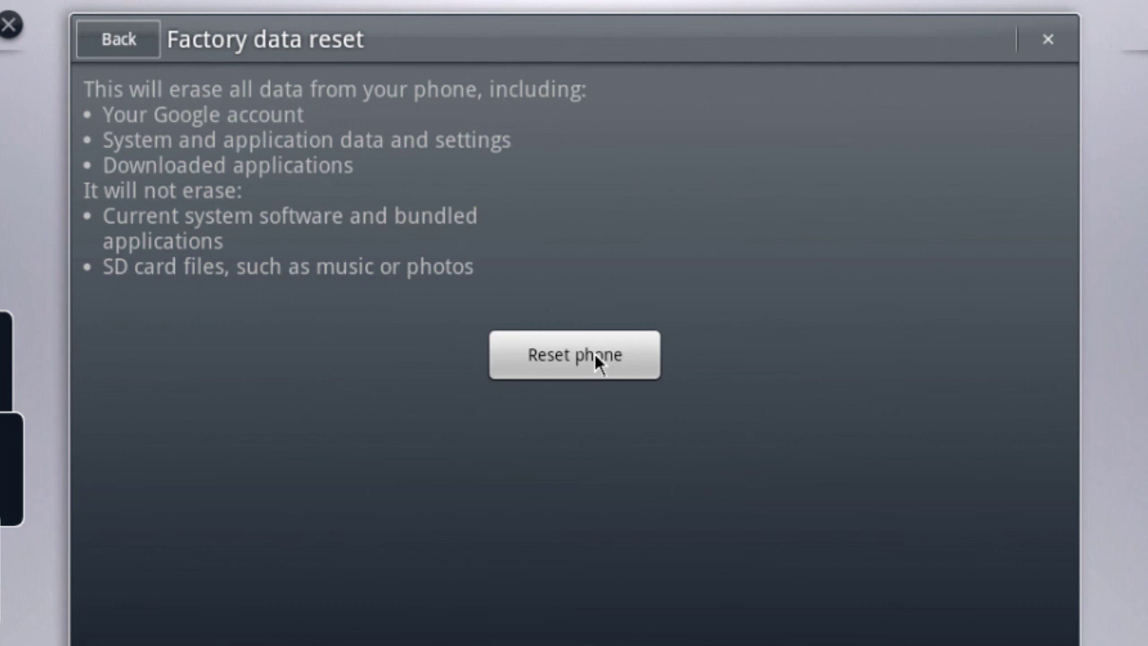
left_click(593, 353)
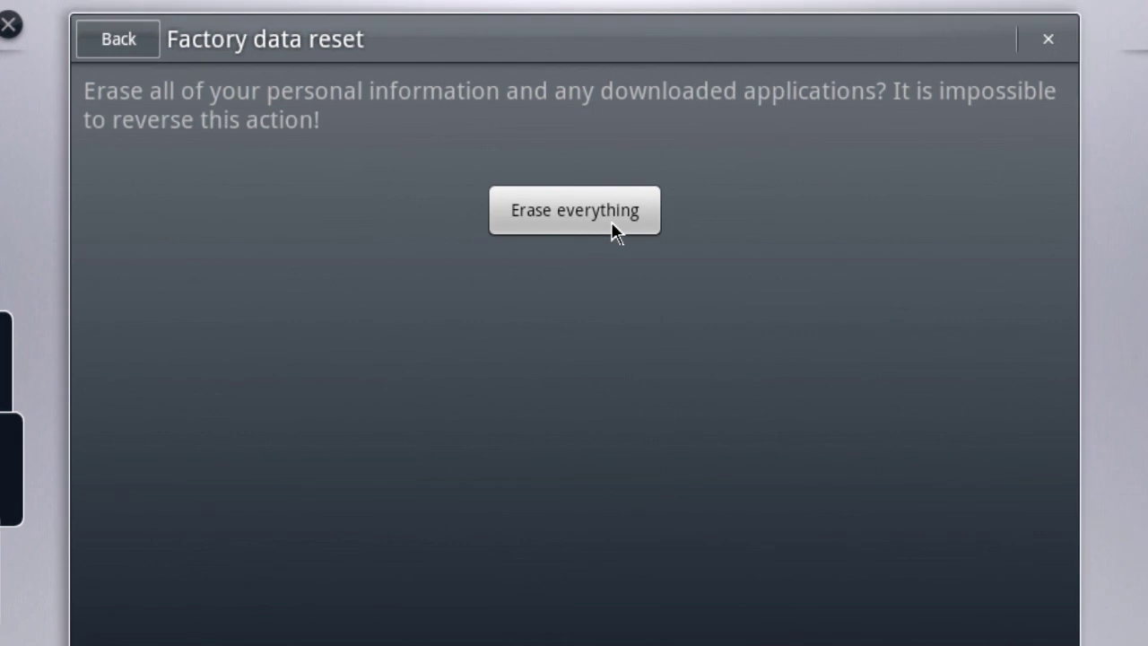
- Confirm Erase everything to wipe all personal data and downloaded apps
left_click(613, 226)
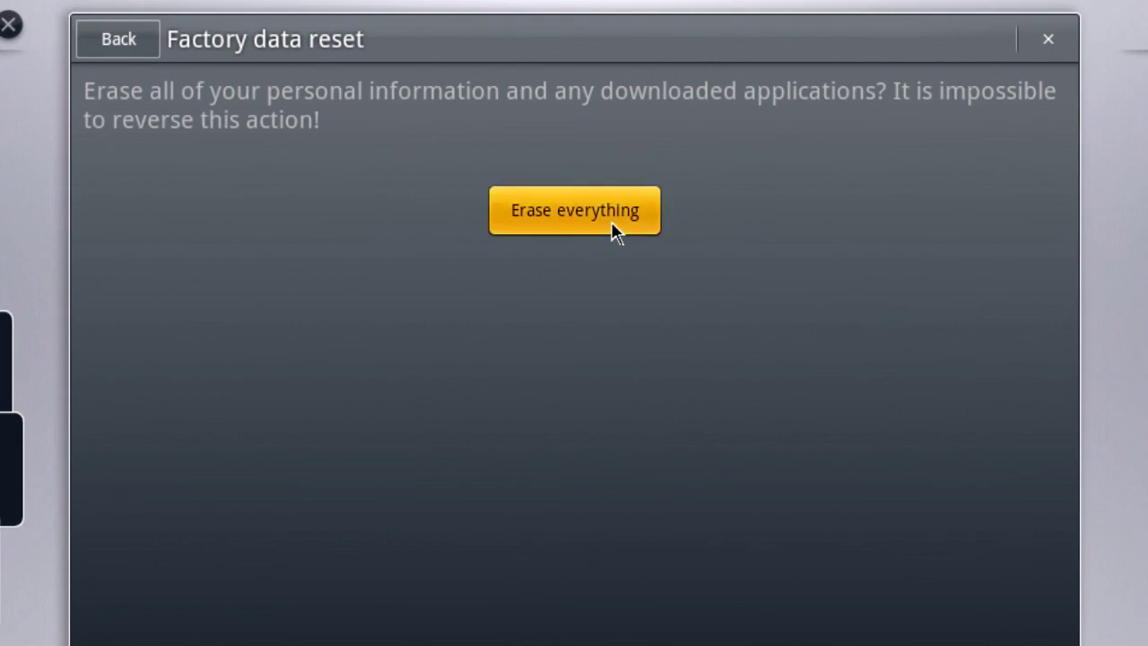